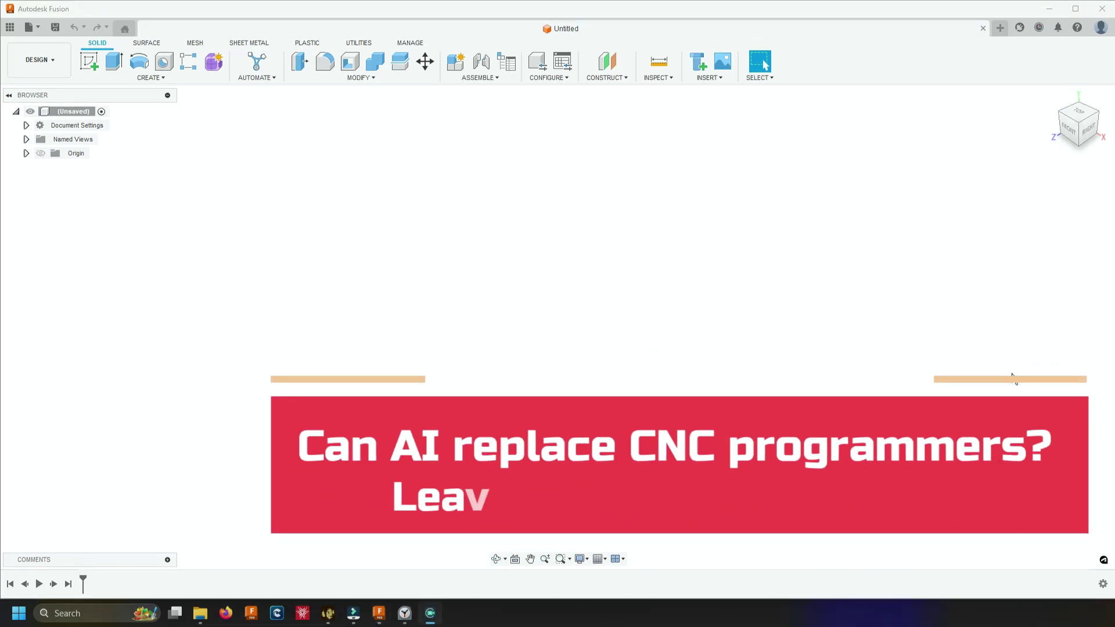
Open the 6G Grab Handle -Testing and 6G Grab Handle Baseline designs from the AI Testing project folder.
click(10, 27)
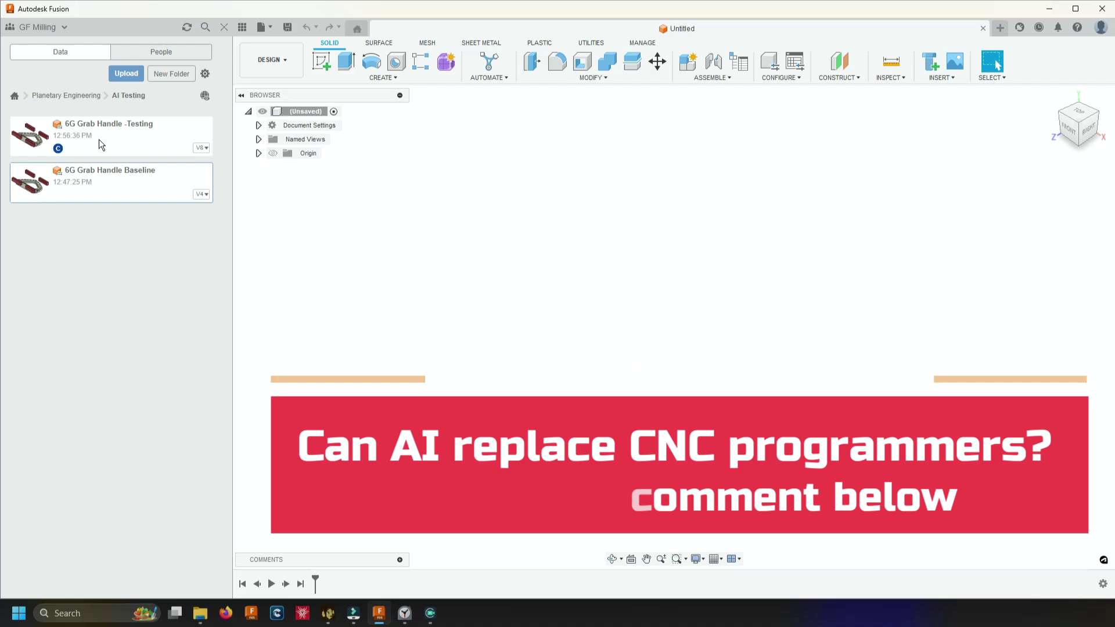
click(99, 140)
double_click(99, 140)
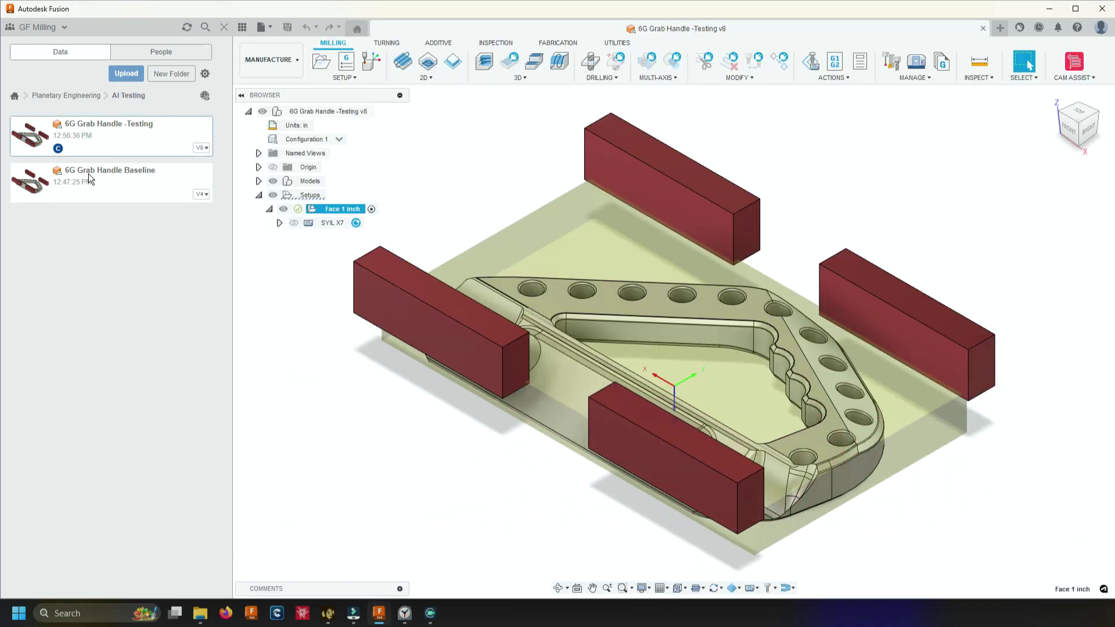
double_click(89, 177)
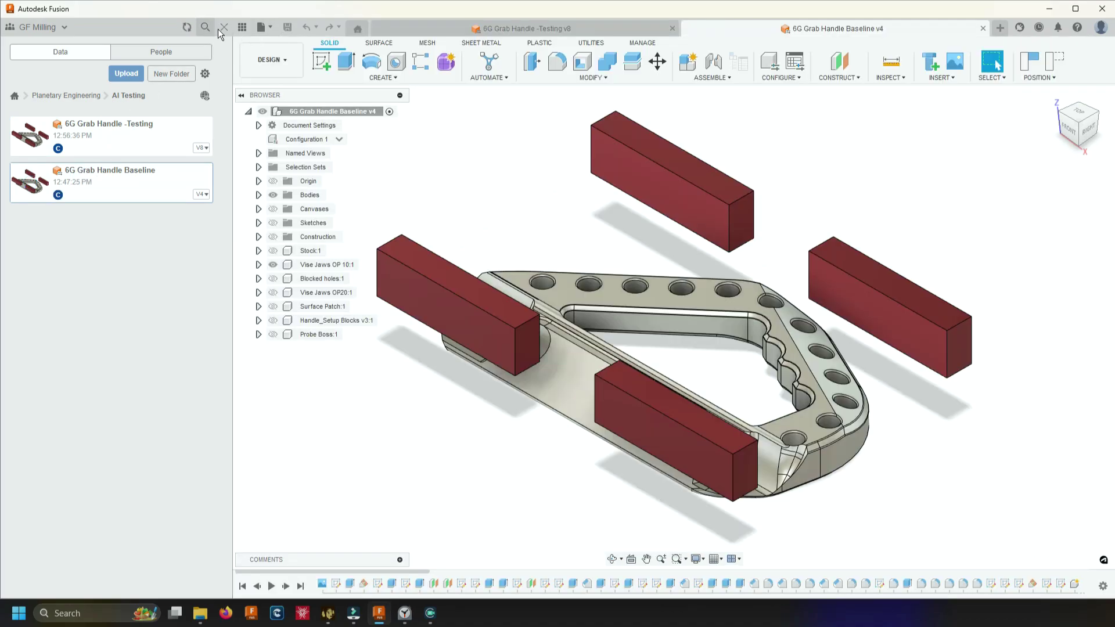
click(223, 28)
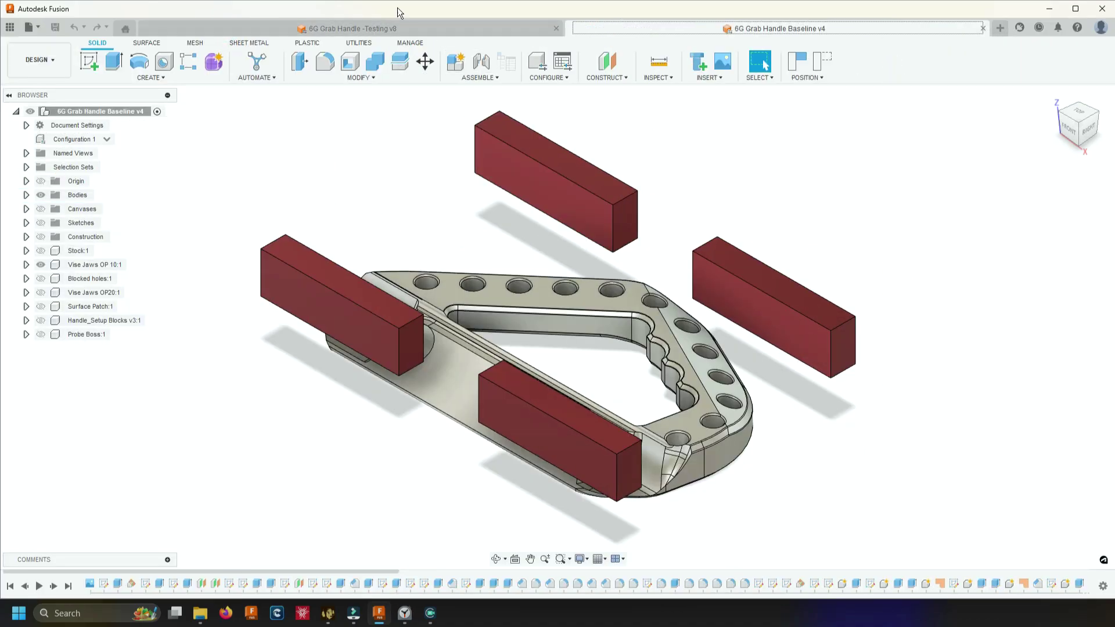
In the 6G Grab Handle -Testing design, start CAM Assist and choose the machine [Local] SYIL - X7 - 11000.0 RPM.
click(407, 30)
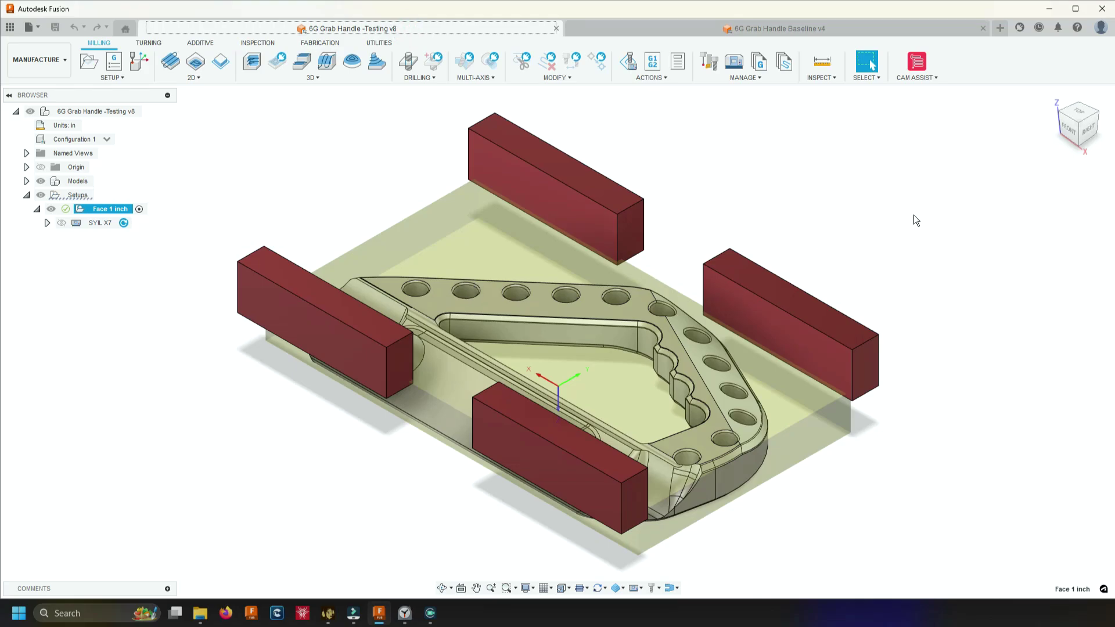
click(1066, 273)
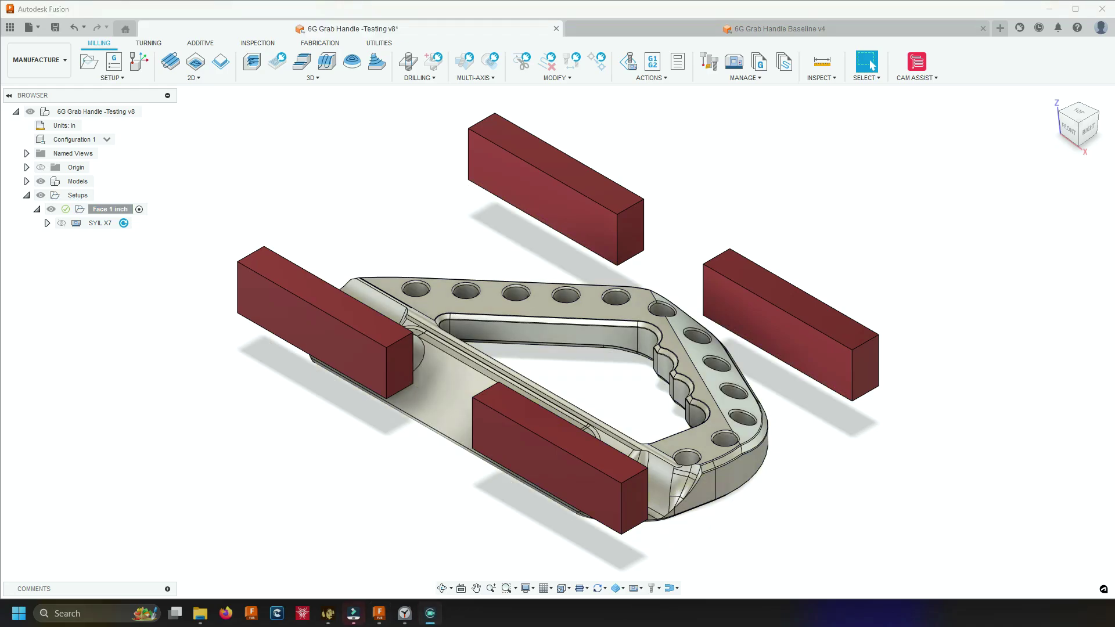
click(923, 78)
click(930, 91)
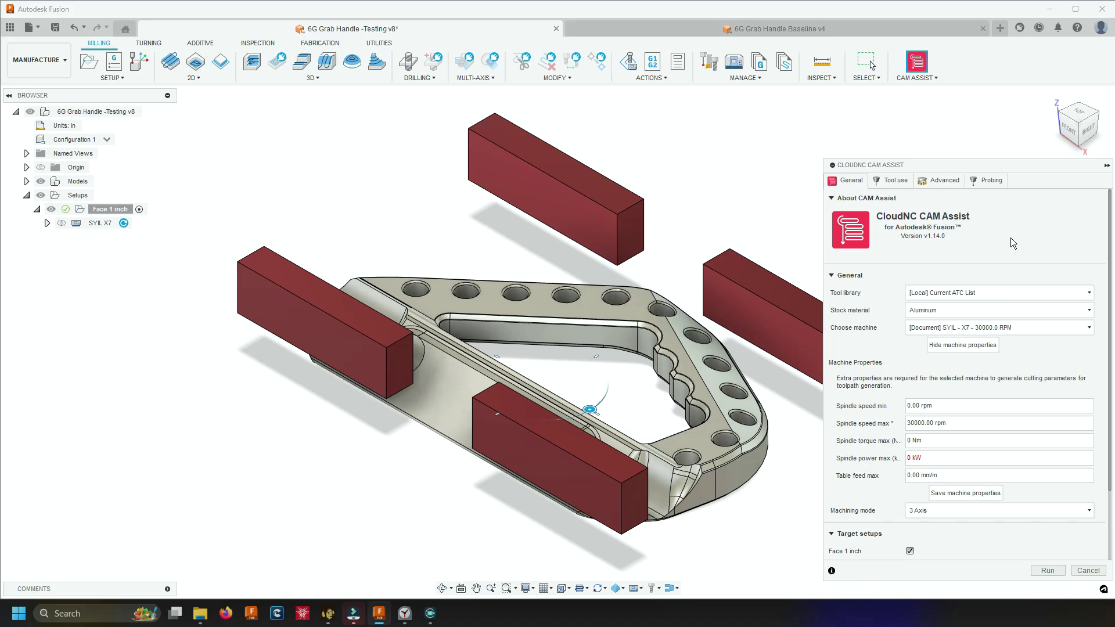
click(1024, 330)
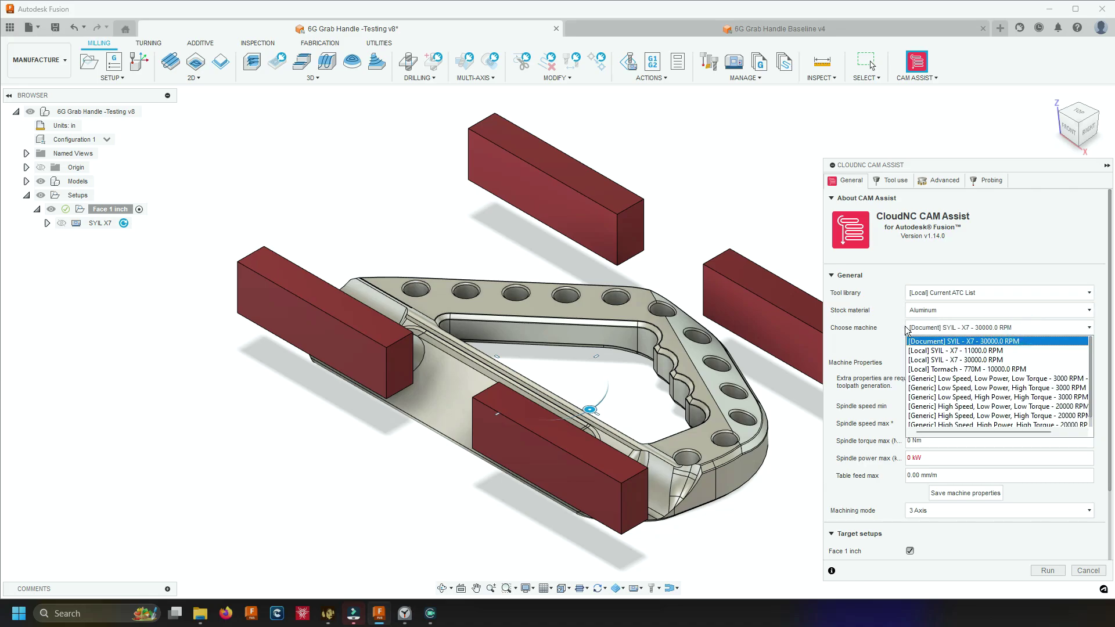
click(993, 351)
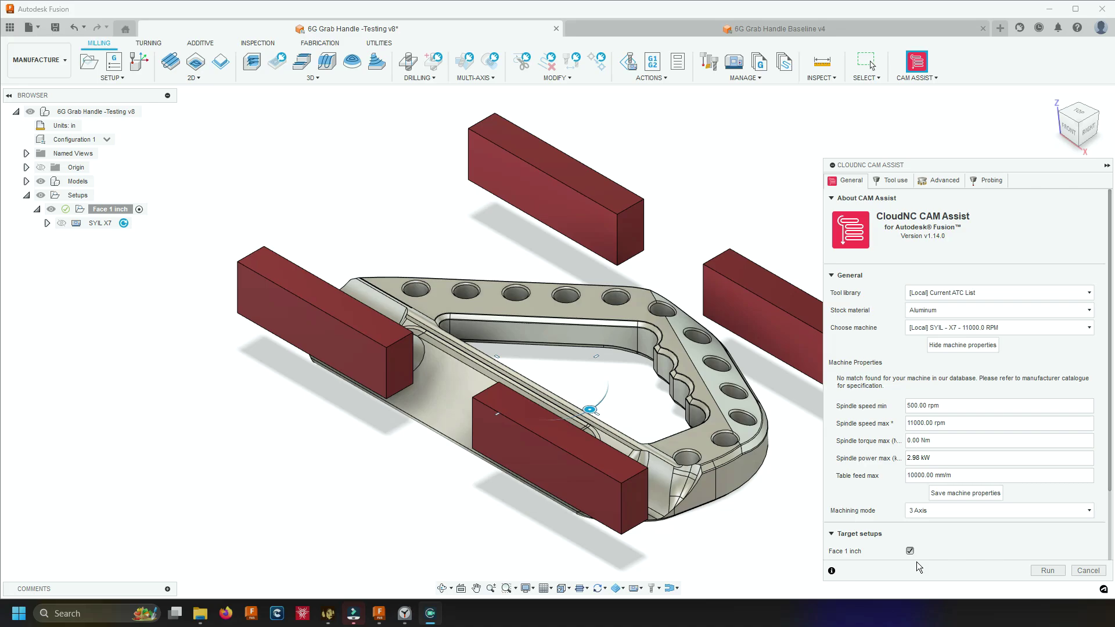
Review CAM Assist's tool use and advanced settings, and enable datum probing for the Face 1 inch setup.
click(897, 180)
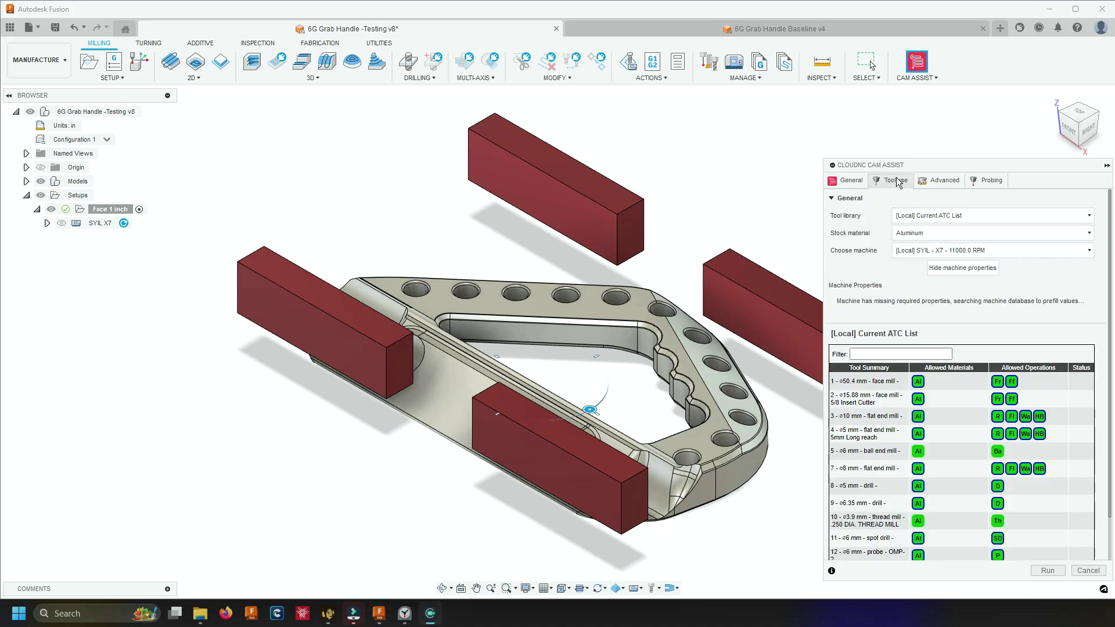
mouse_move(975, 217)
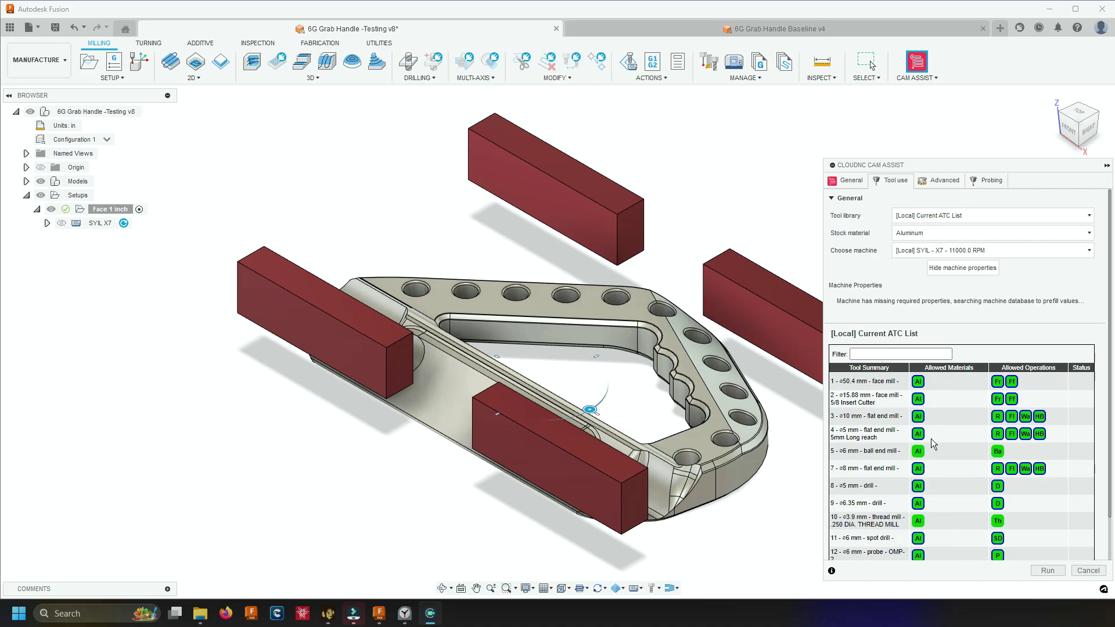
scroll(1105, 434, down, 2)
mouse_move(998, 335)
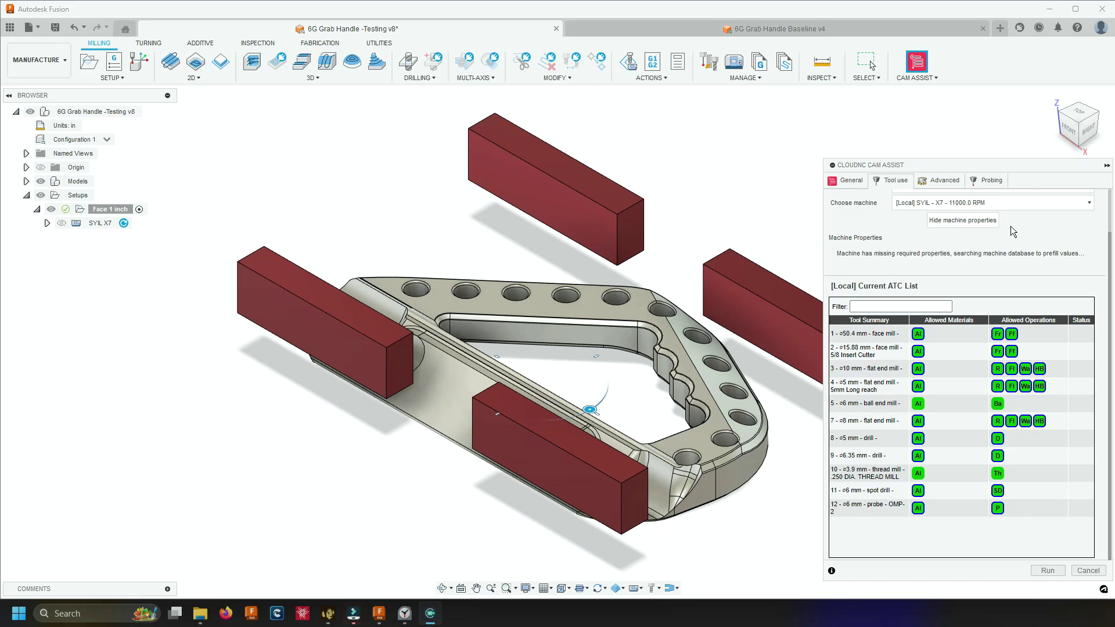
click(941, 181)
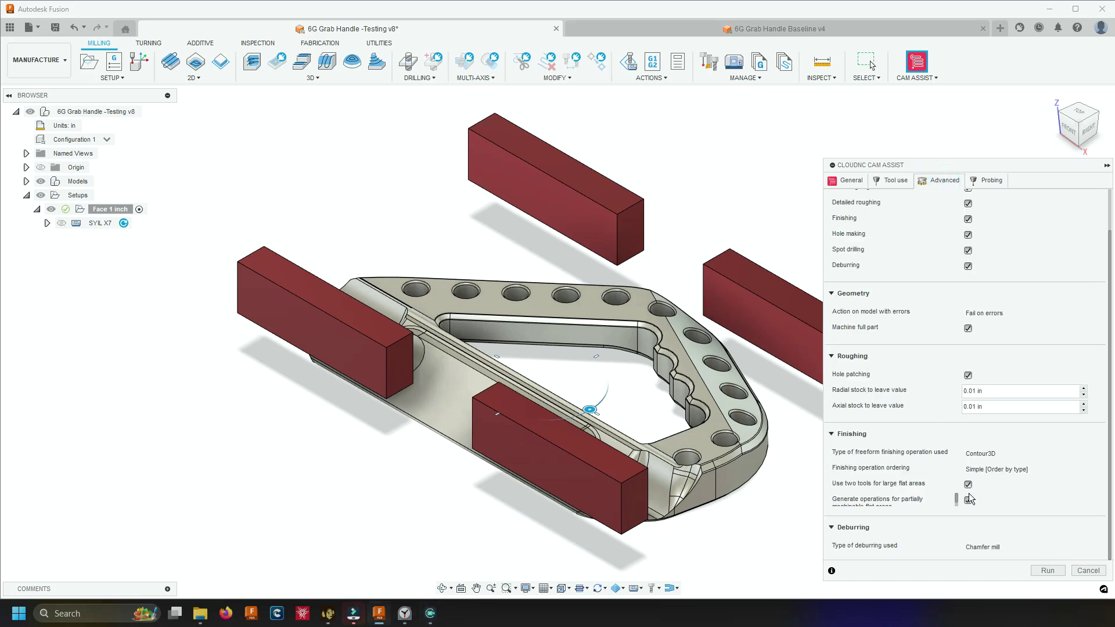
click(974, 181)
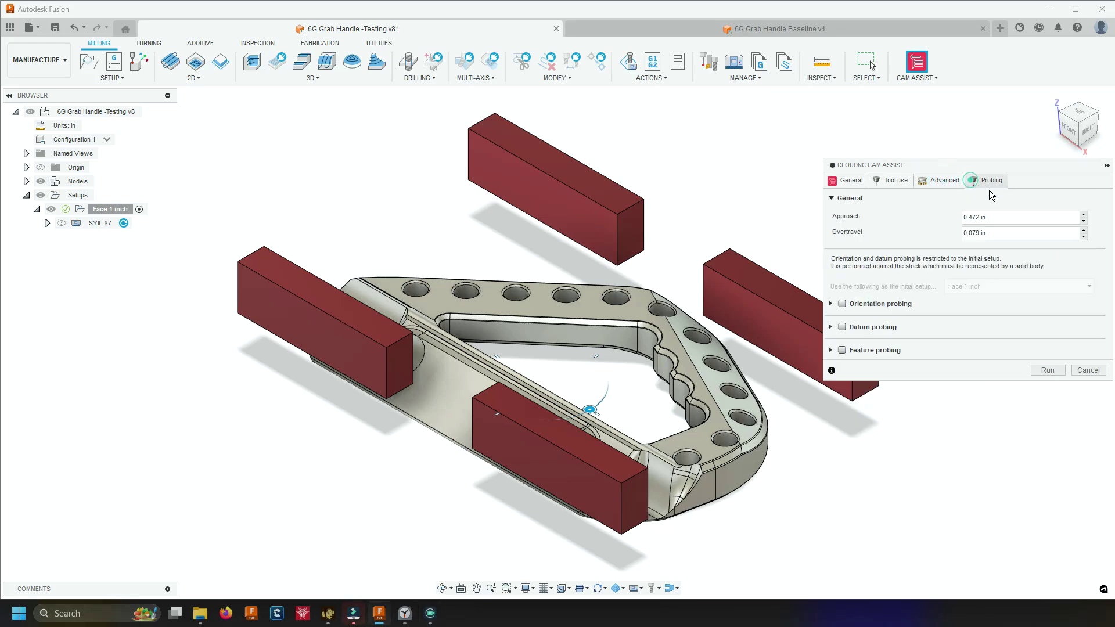
click(843, 328)
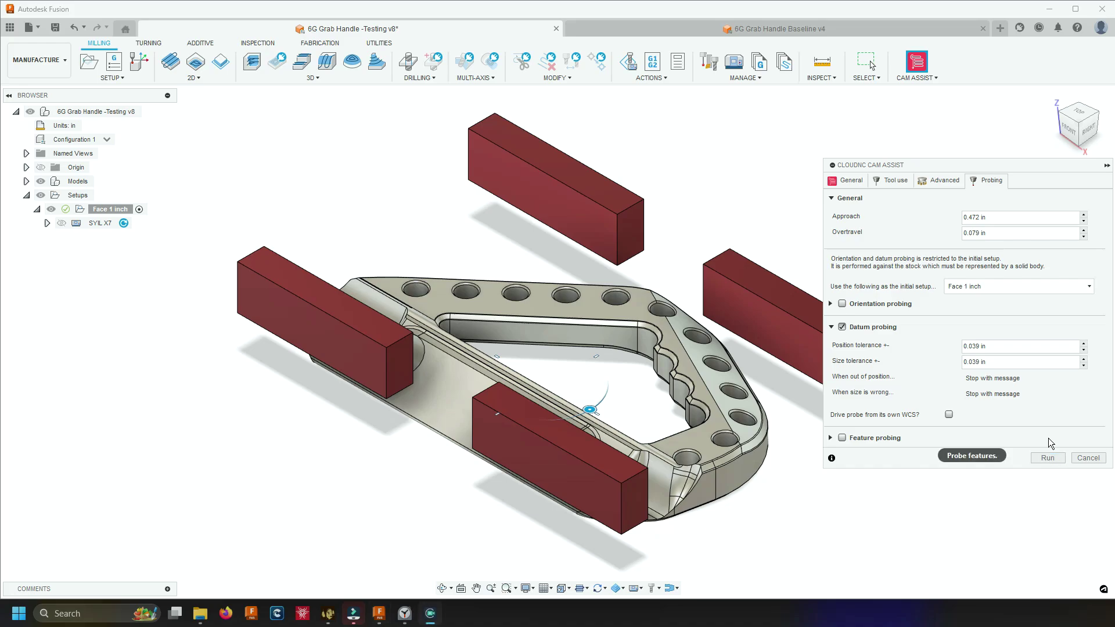
click(848, 181)
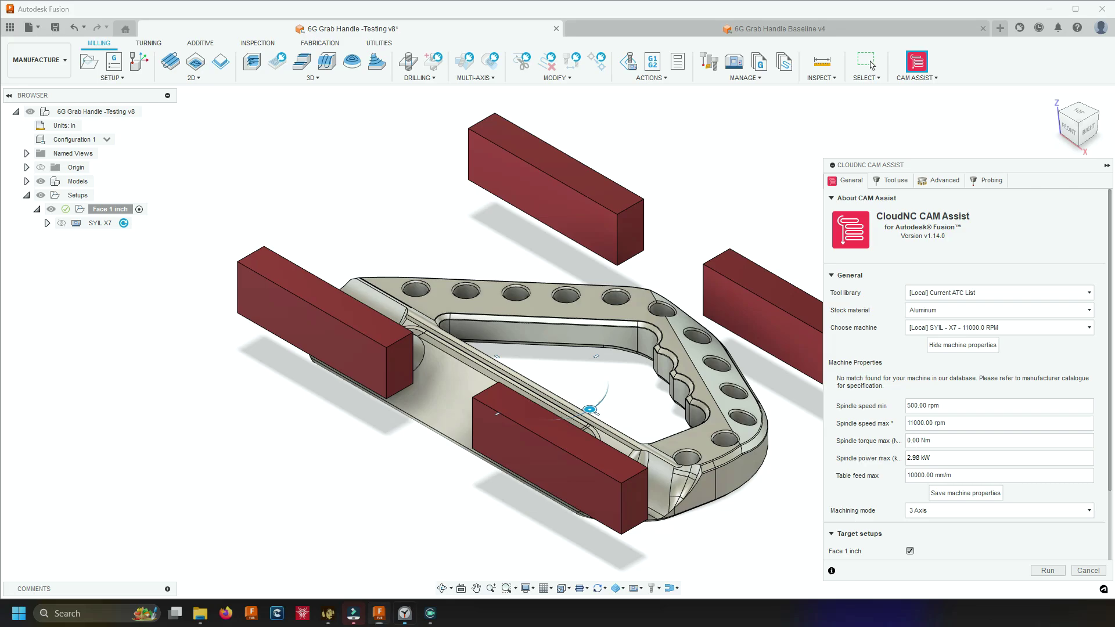
Start a stopwatch placed beside the model and run CAM Assist on the Face 1 inch setup.
click(405, 613)
drag(951, 359, 183, 431)
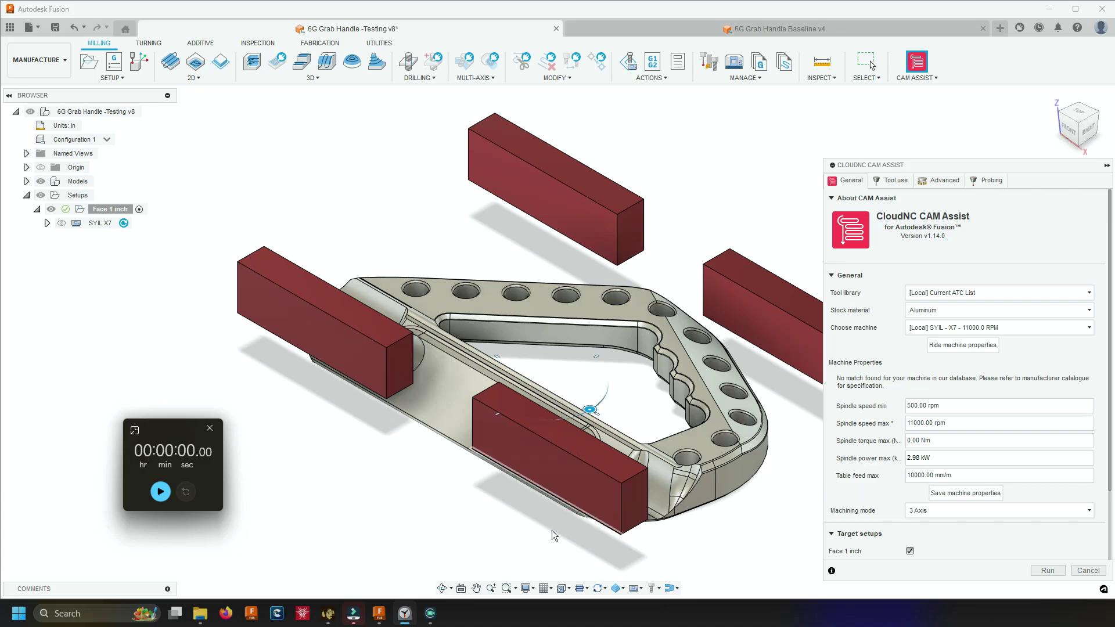
click(161, 492)
click(1057, 573)
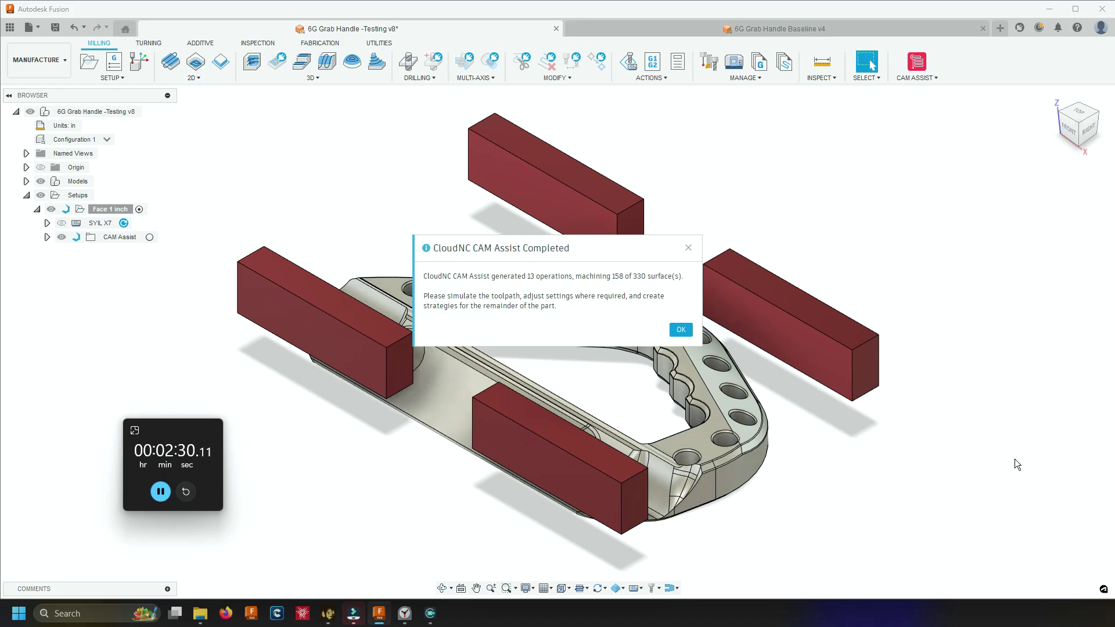
click(680, 331)
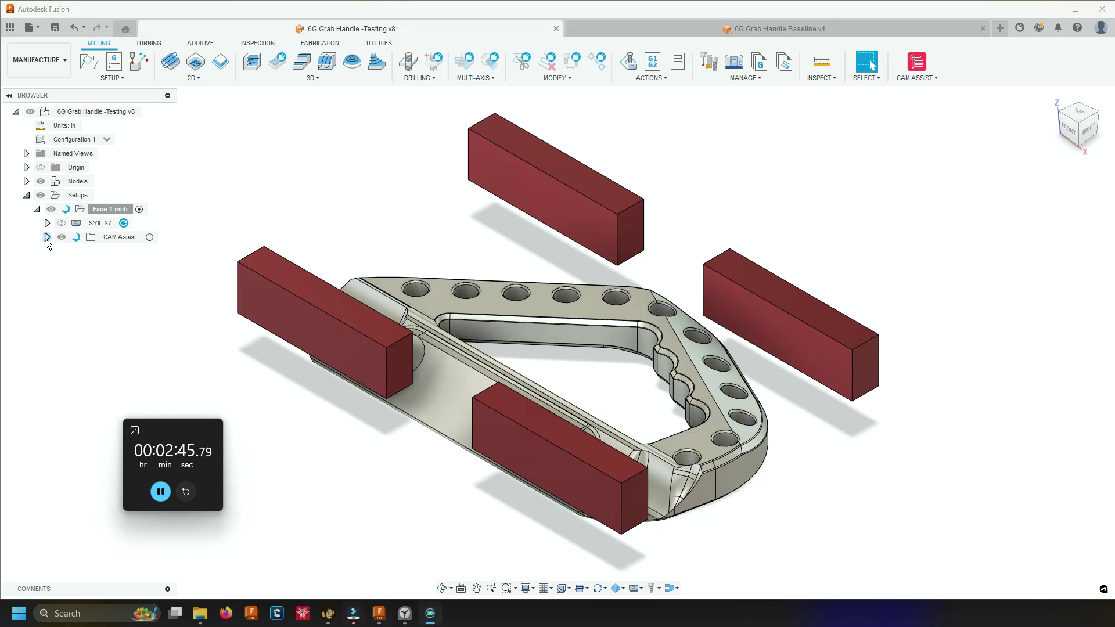
Expand the generated CAM Assist operations folder, and stop and close the stopwatch.
click(47, 237)
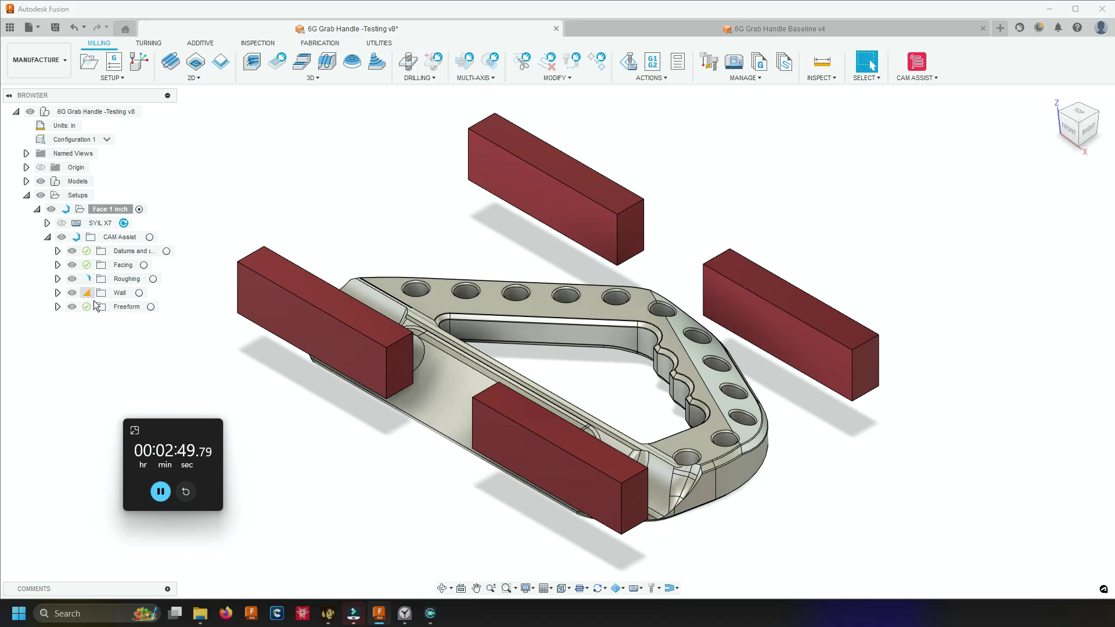
click(160, 492)
click(210, 429)
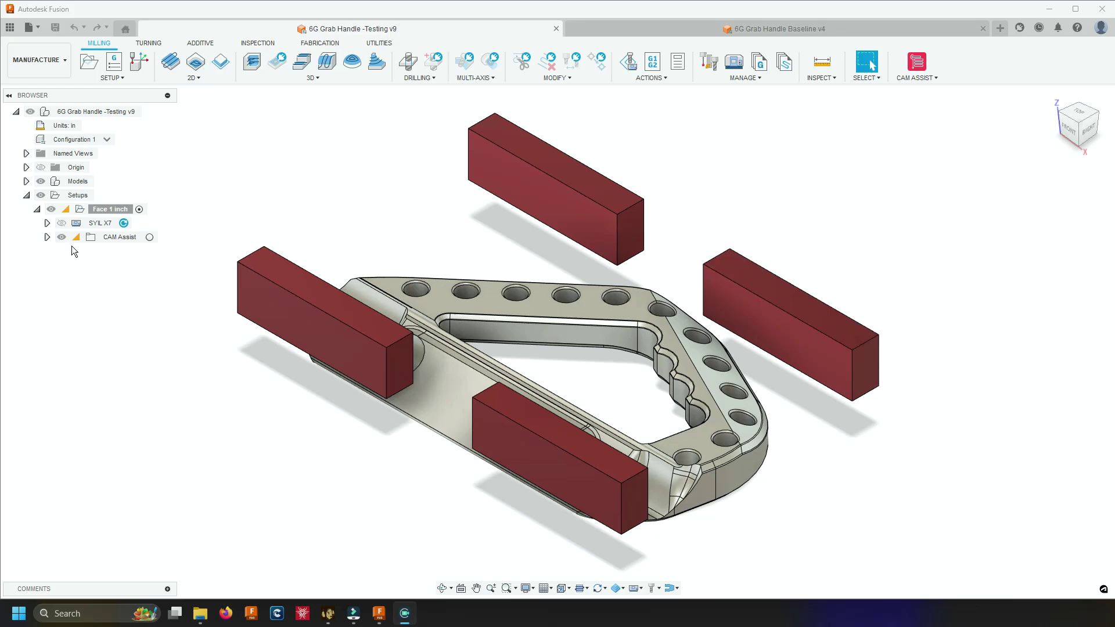
Check the machining time of the Face 1 inch setup in the Baseline design's Manufacture workspace.
click(619, 29)
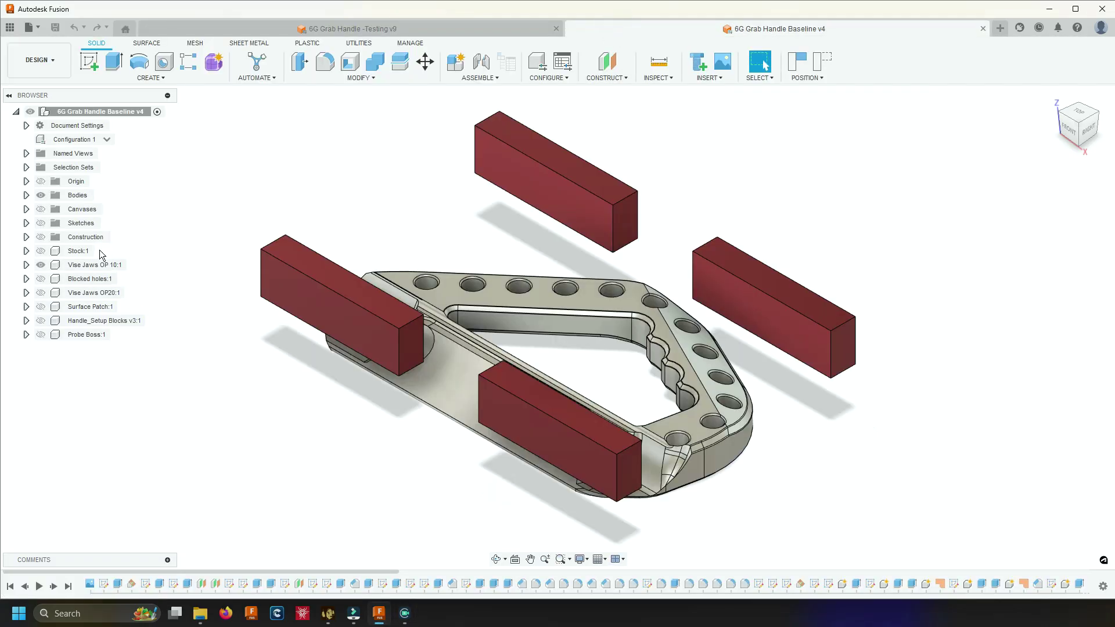
click(24, 57)
click(46, 191)
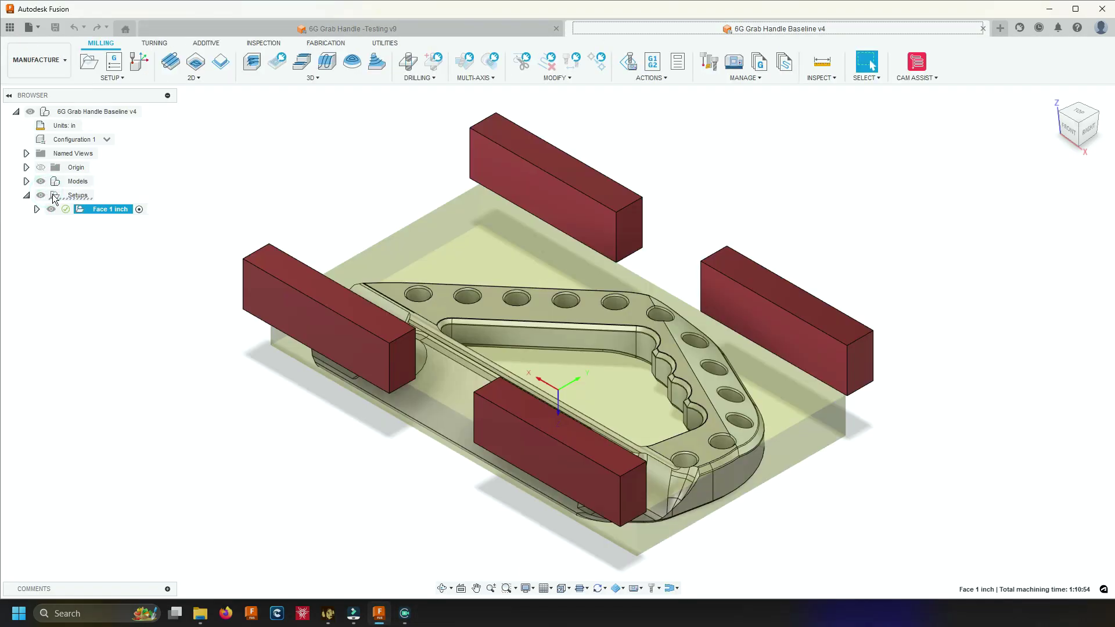
right_click(92, 210)
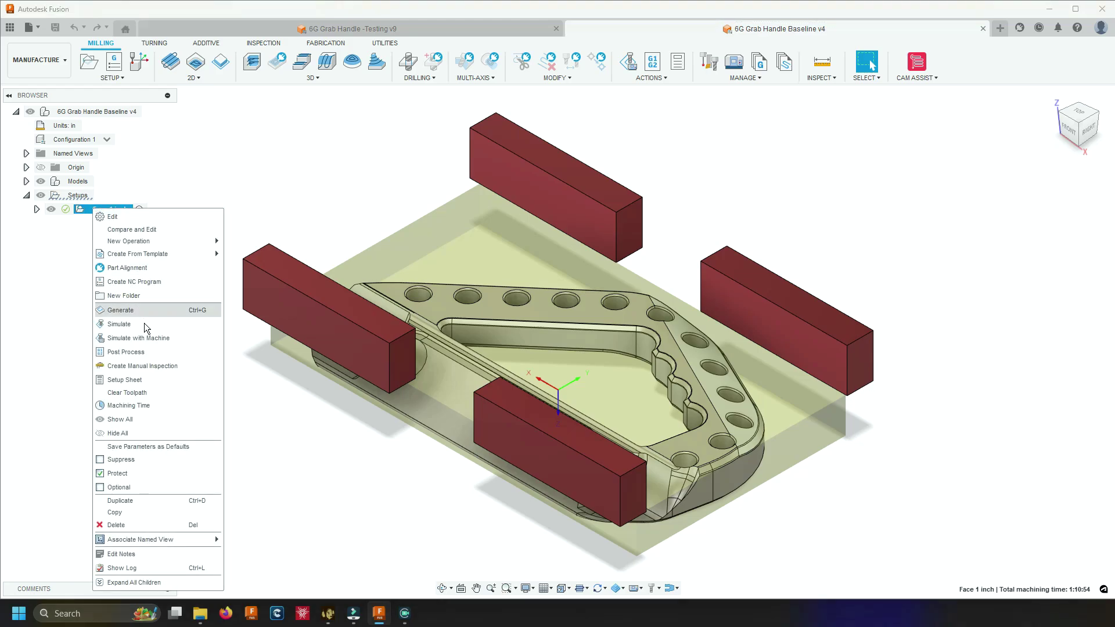
click(160, 406)
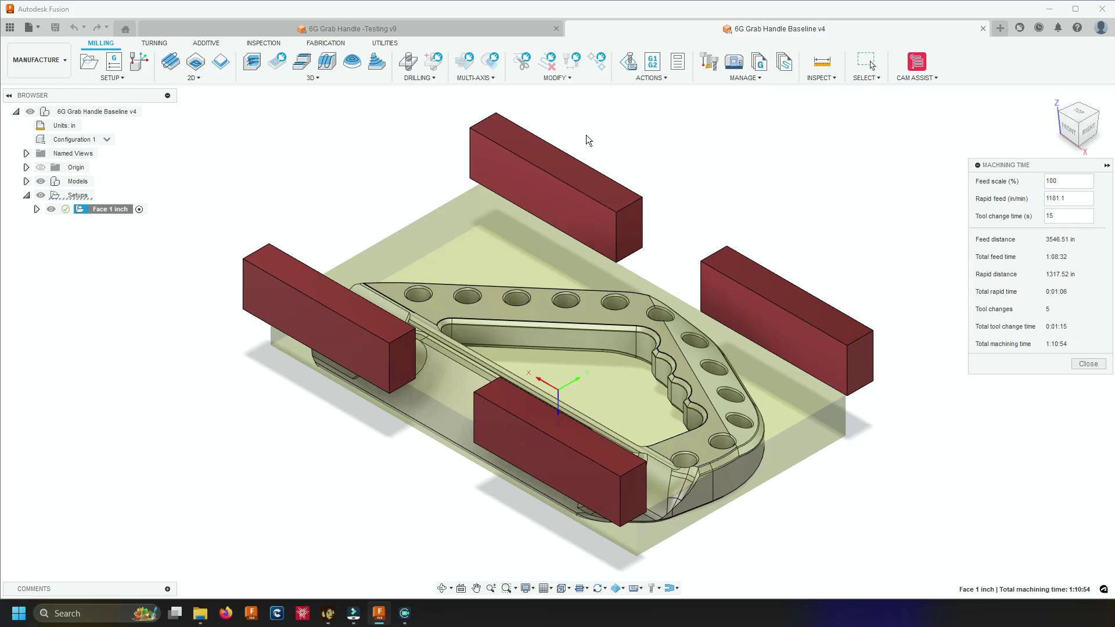
Check the machining time of the Face 1 inch setup in the 6G Grab Handle -Testing design.
click(311, 28)
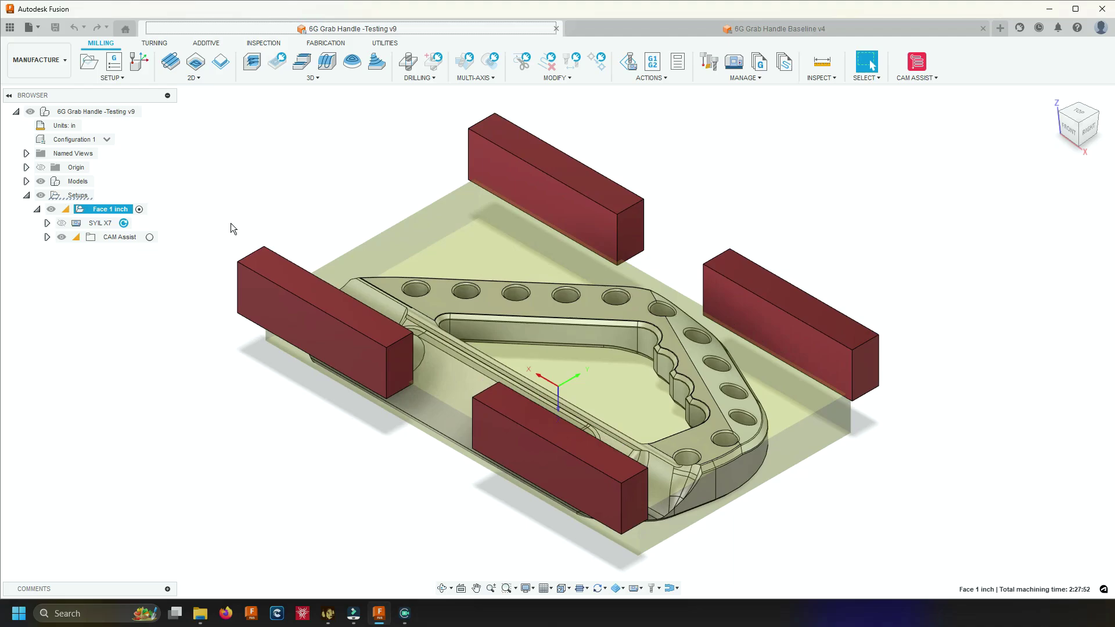
right_click(74, 210)
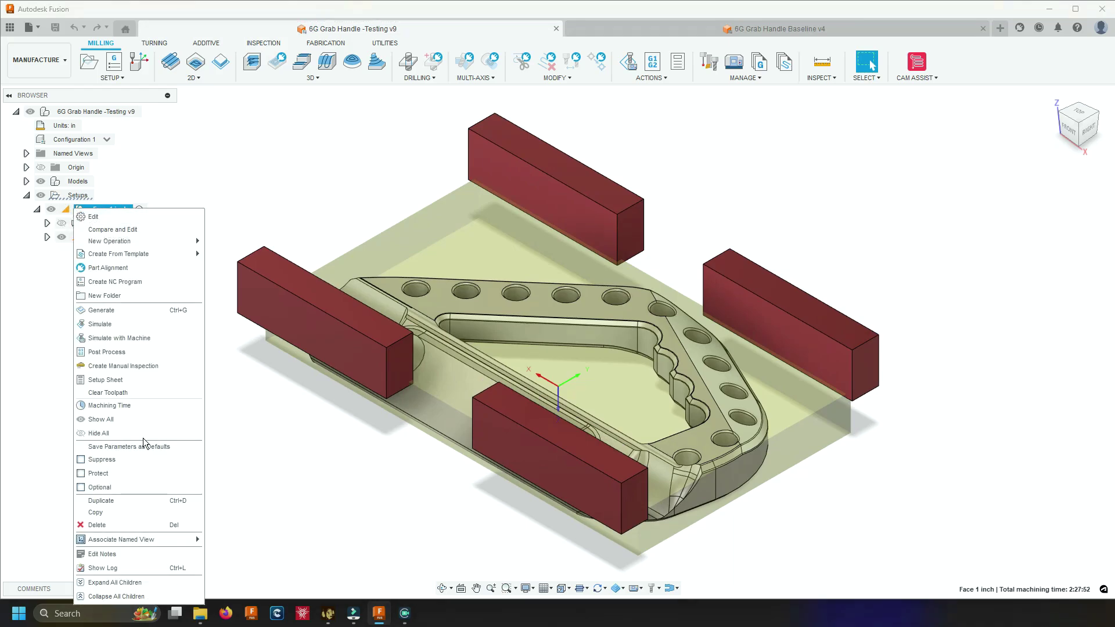
click(144, 409)
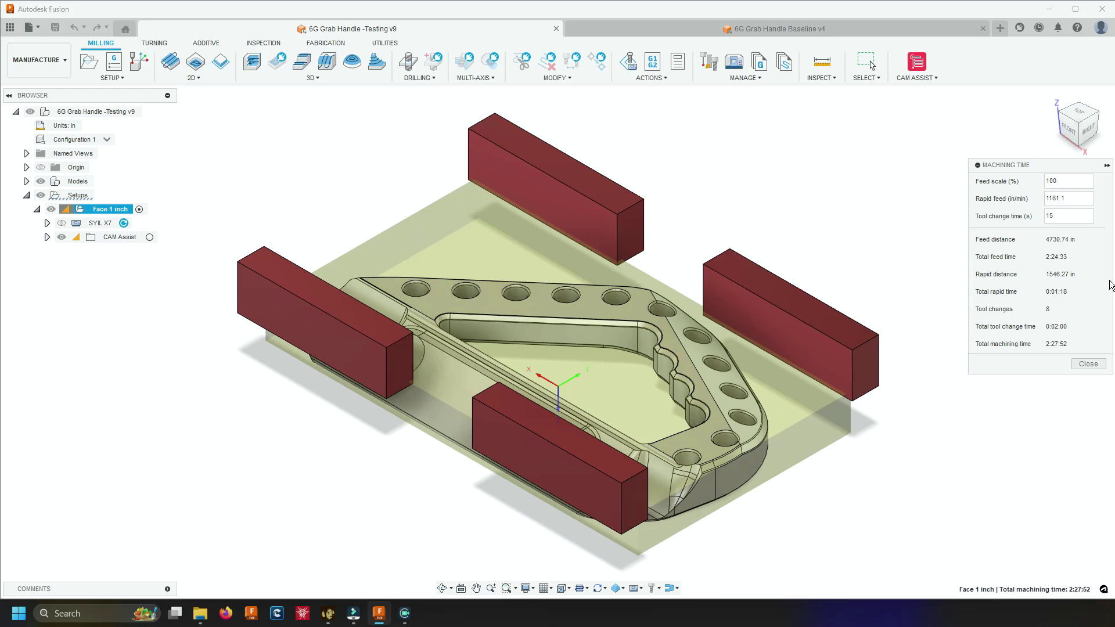
click(405, 614)
click(871, 63)
Inspect the [T1] Roughing facing and [T3] Roughing toolpaths in the CAM Assist folder.
click(47, 237)
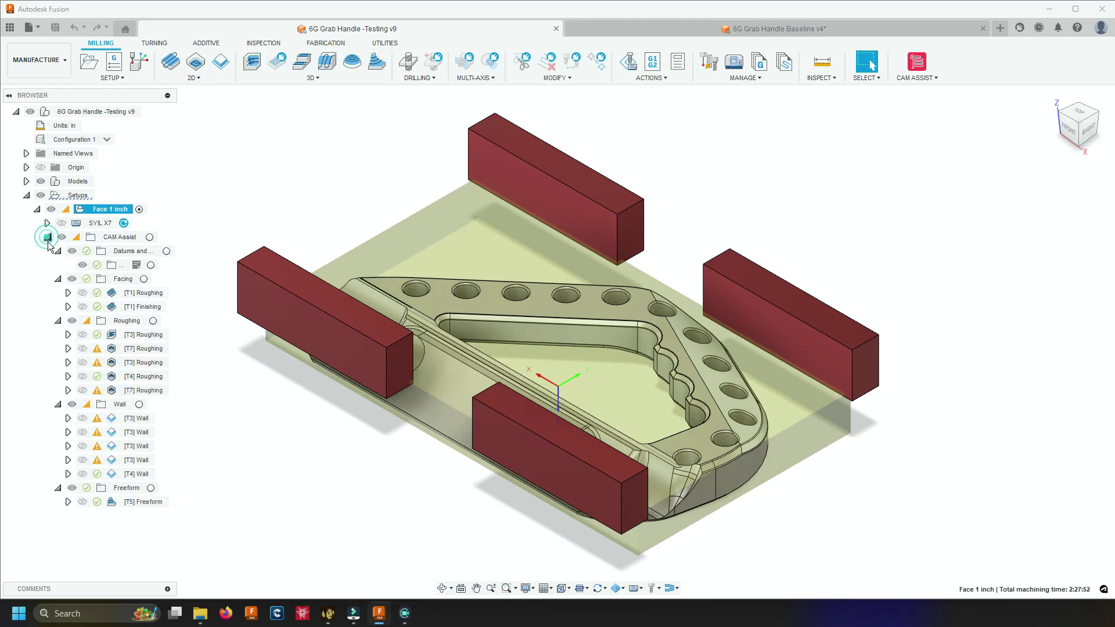
click(162, 292)
click(153, 334)
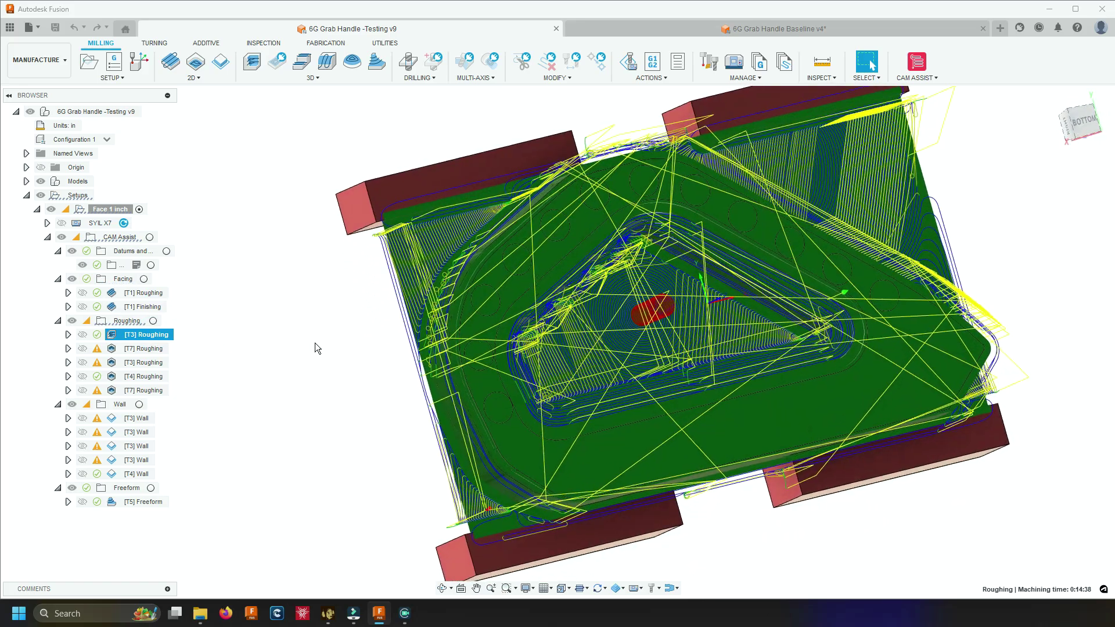
Inspect the Face1 (2), New Adapt (2) and Center Pickup (2) toolpaths in the Baseline design.
click(742, 30)
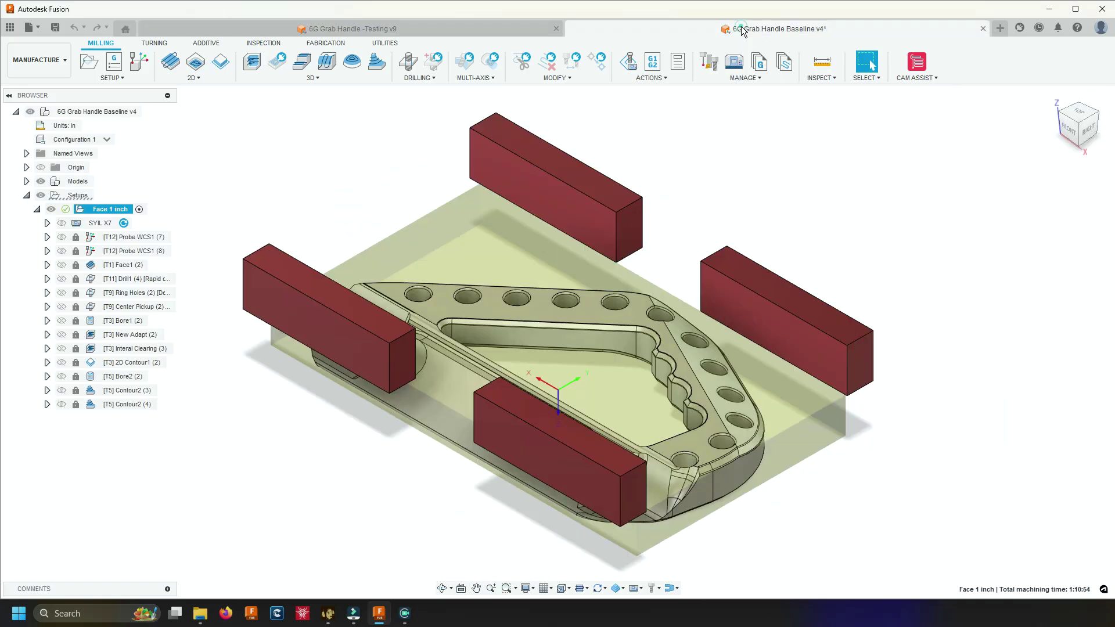
click(112, 267)
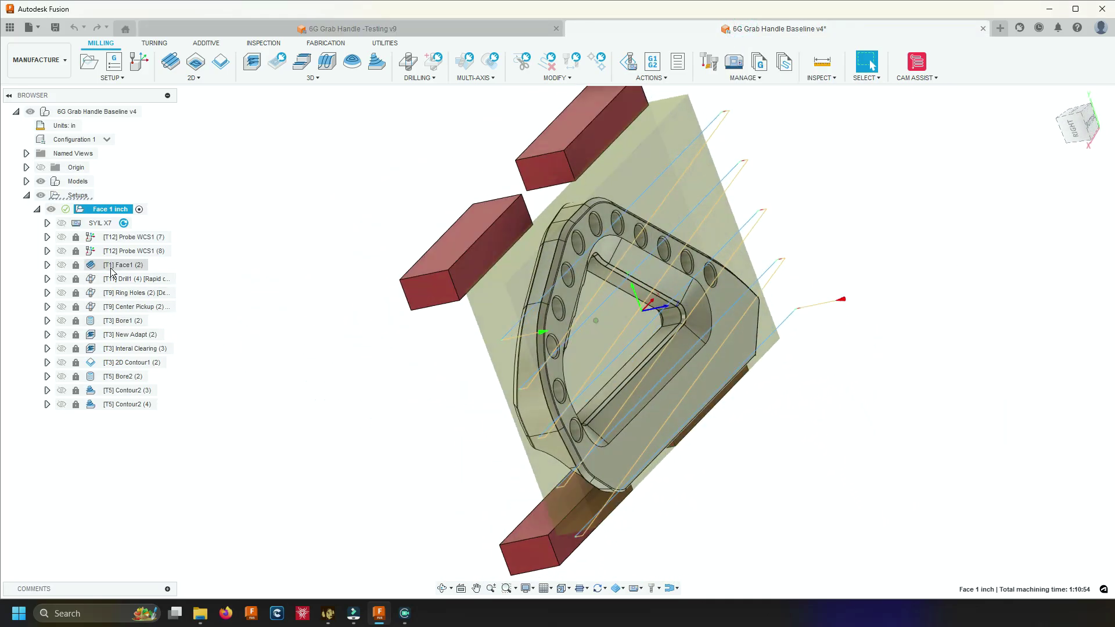
click(121, 335)
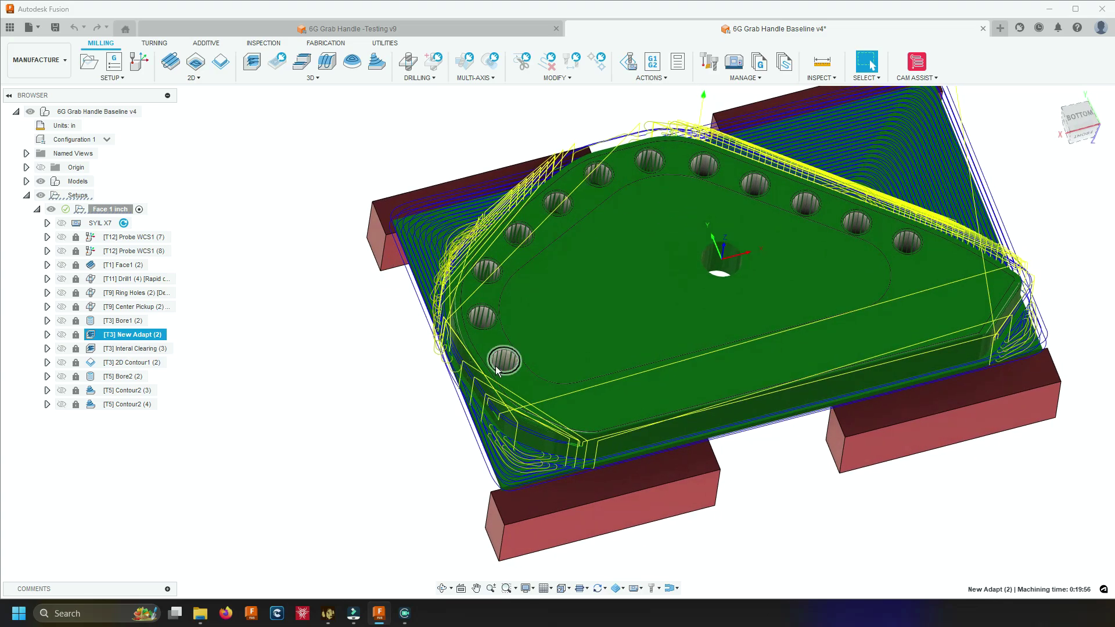
click(127, 307)
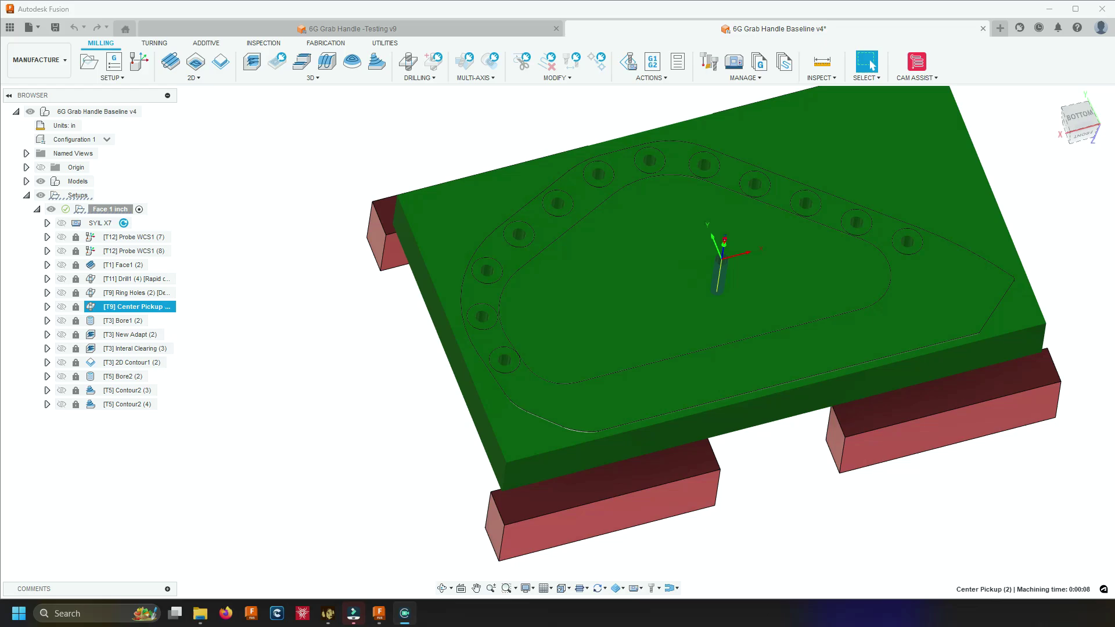
Compare the operation list of the Testing design's Face 1 inch setup with that of the Baseline design.
click(445, 23)
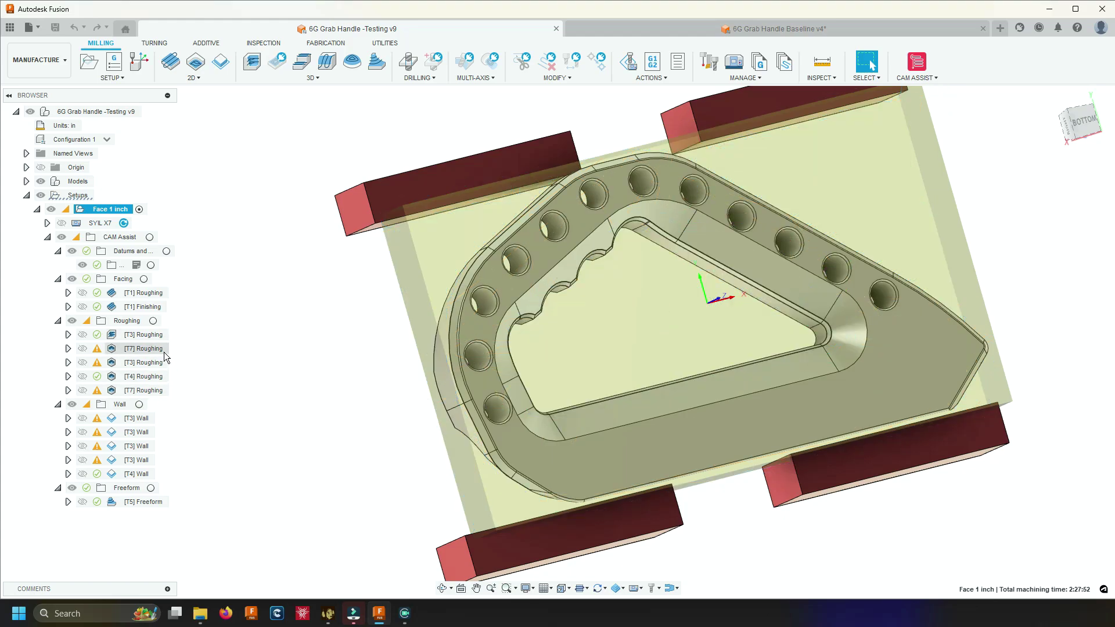
click(641, 33)
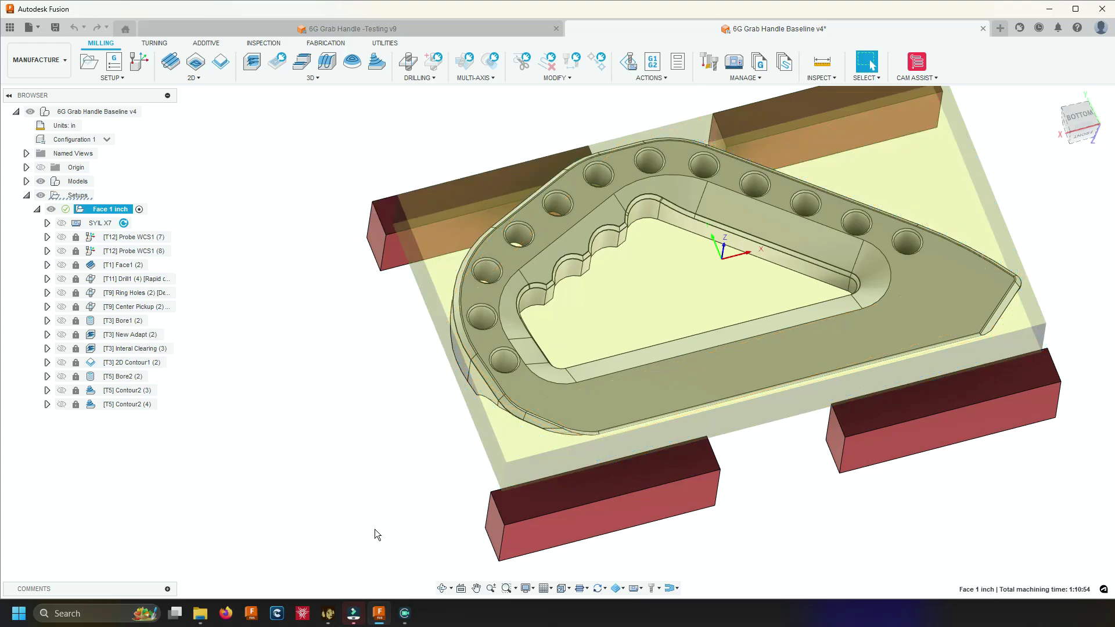
click(349, 496)
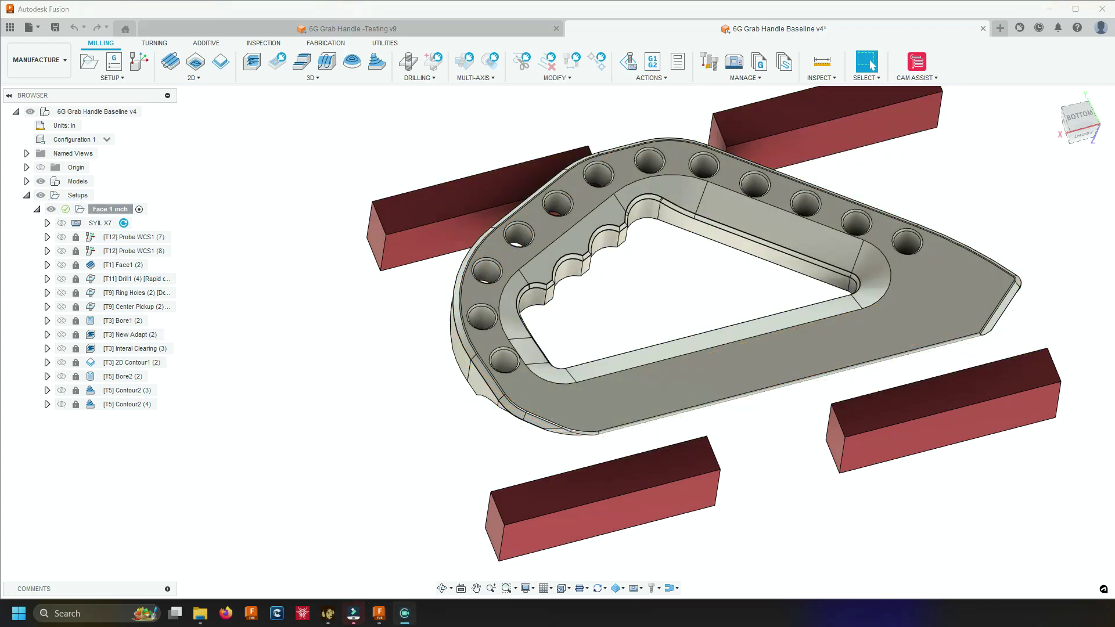